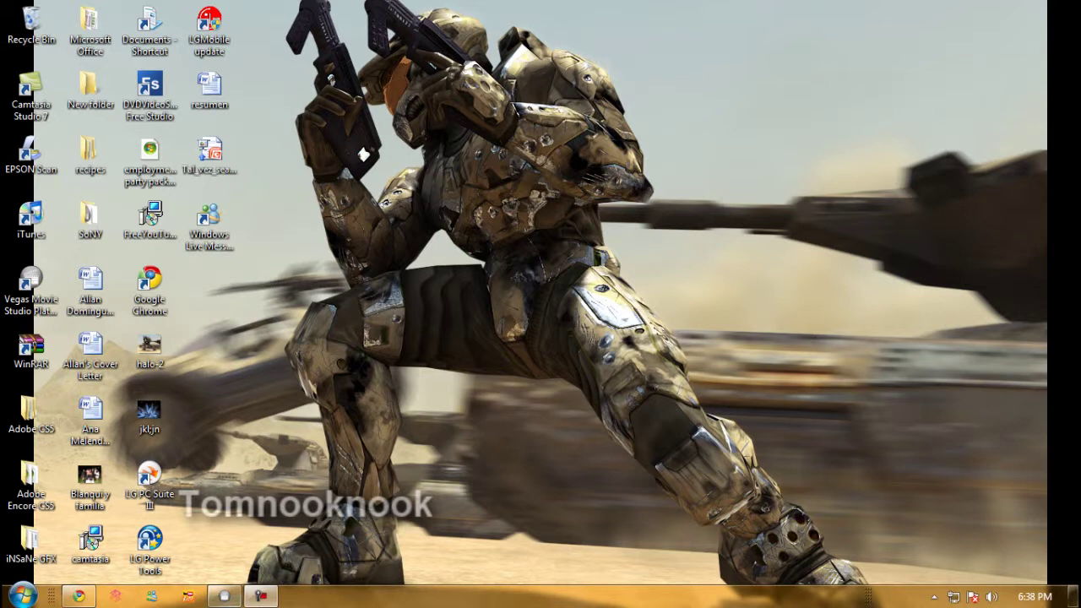
Step: Switch to Vegas Movie Studio, import lololol.wmv from the Desktop, and place it at the start of the Video track
left_click(224, 596)
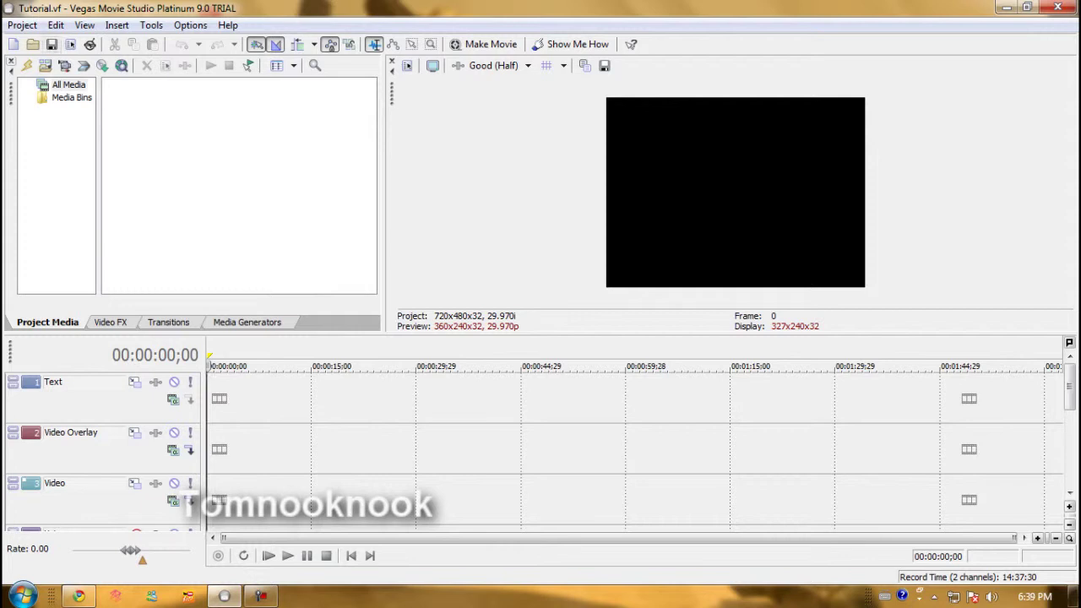
left_click(46, 65)
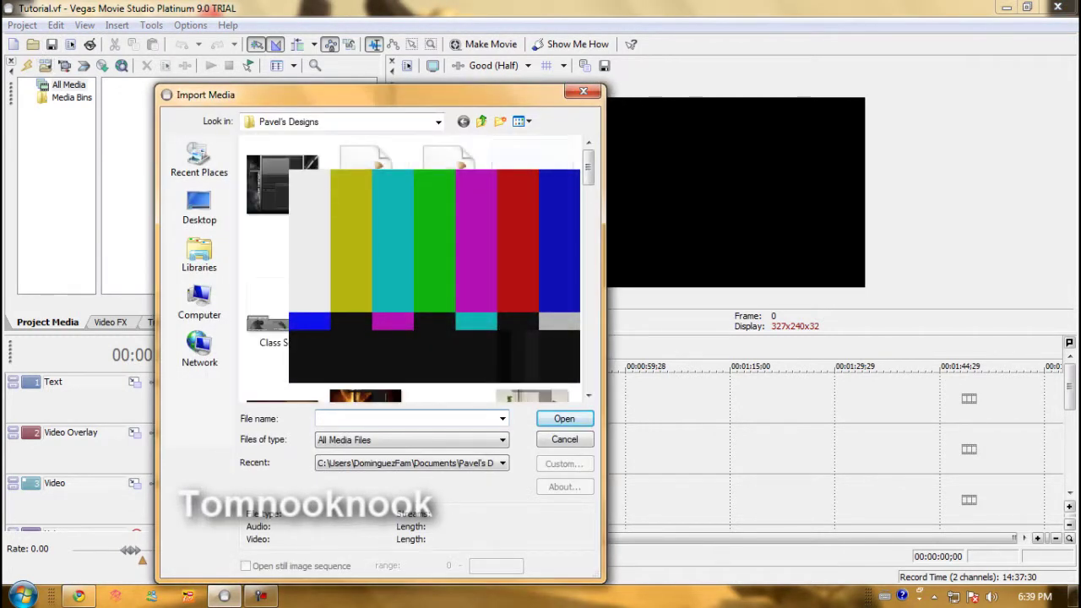
scroll(414, 266, "down", 2)
scroll(414, 265, "down", 8)
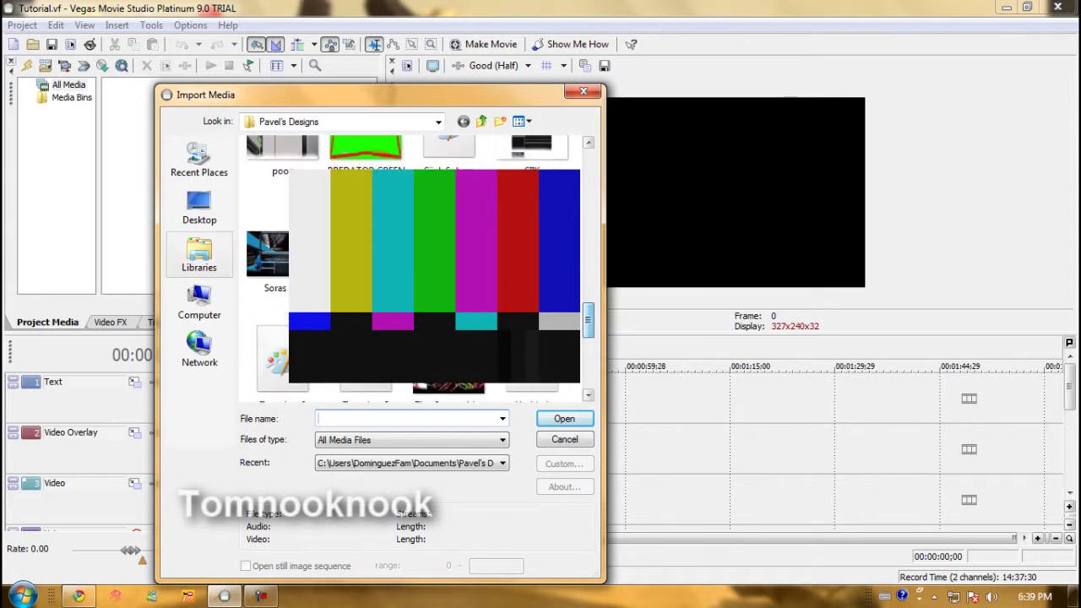
left_click(200, 206)
scroll(414, 266, "down", 8)
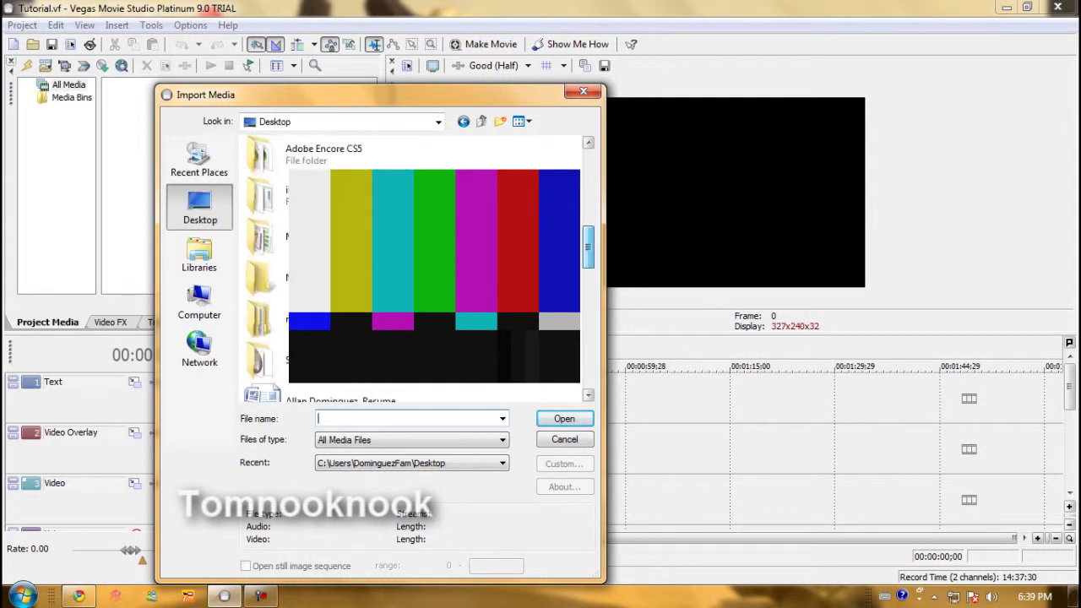
double_click(525, 198)
scroll(414, 265, "down", 5)
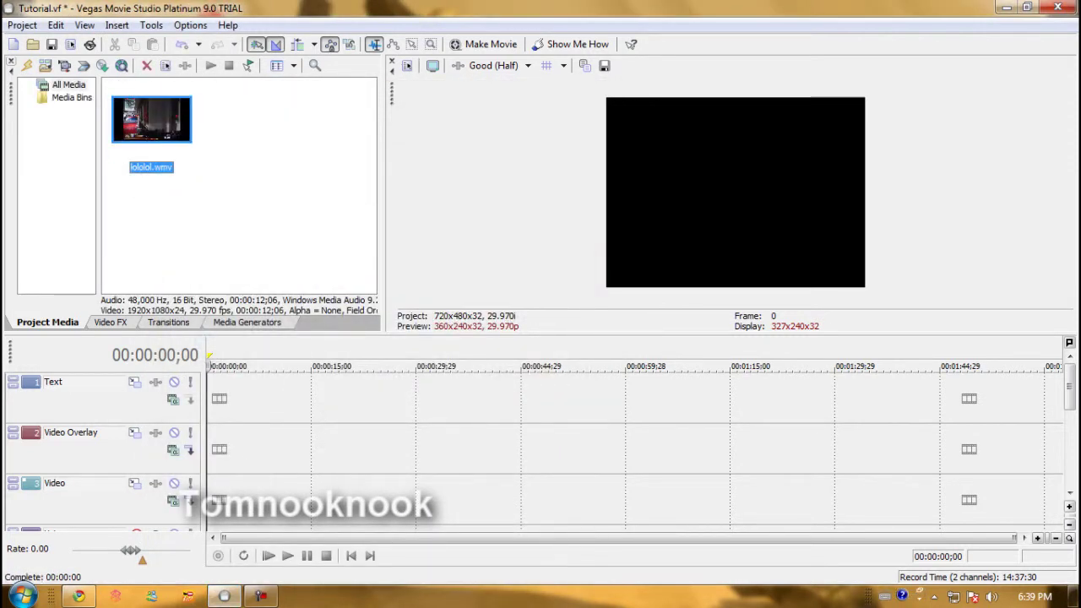
mouse_move(152, 120)
left_mouse_down()
mouse_move(240, 374)
mouse_move(211, 502)
left_mouse_up()
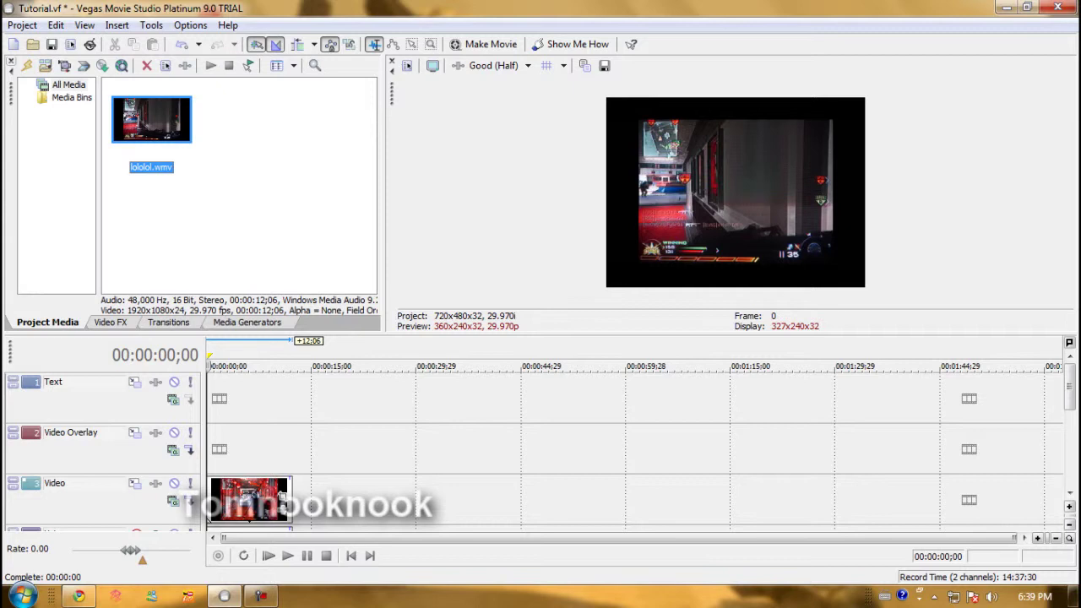
Step: Apply the Widescreen TV aspect ratio preset in the clip's Pan/Crop settings and try a tighter crop of about 1,706 by 960
scroll(213, 498, "down", 2)
left_click(284, 395)
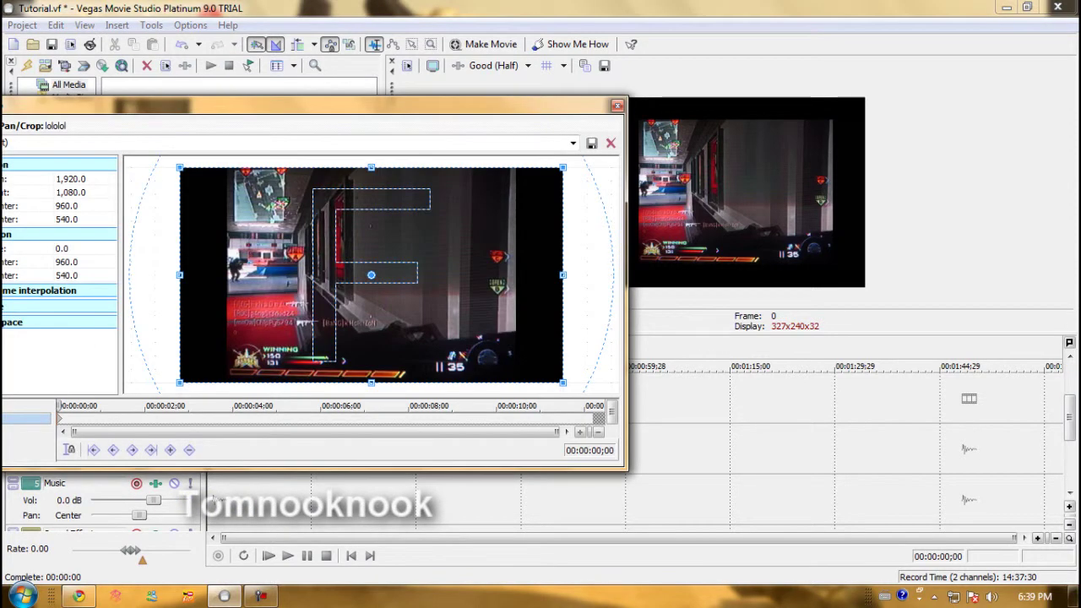
left_click(574, 143)
left_click(291, 188)
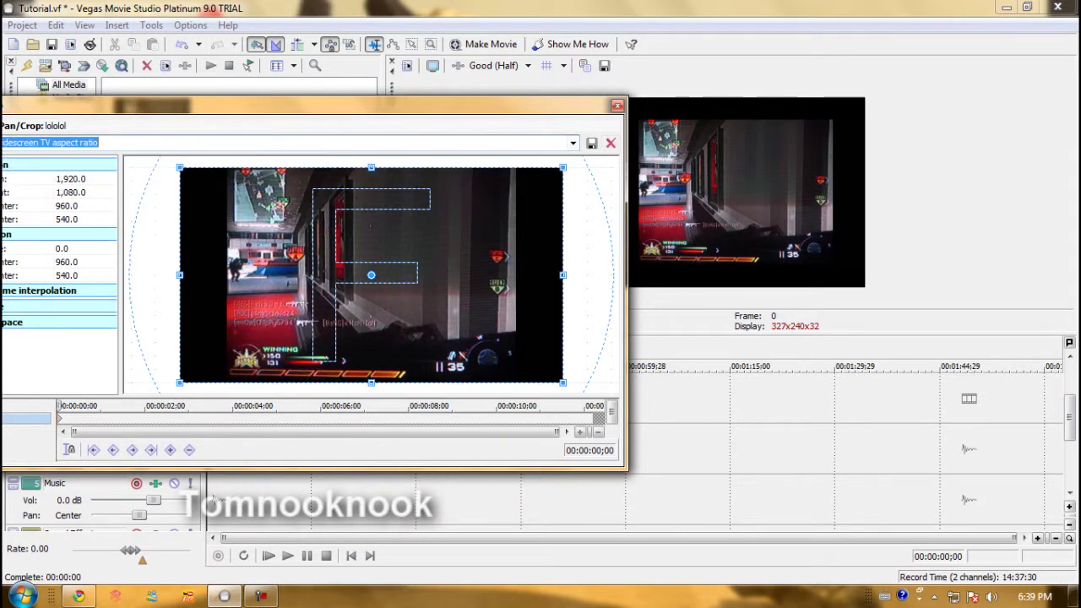
left_click_drag(563, 168, 525, 188)
scroll(370, 274, "down", 6)
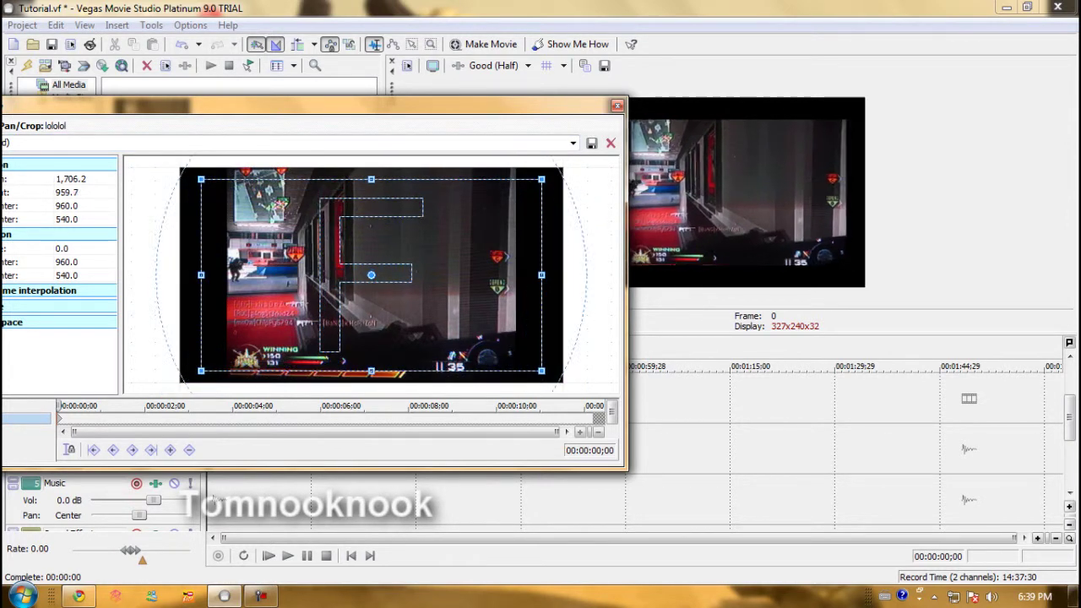
left_click(617, 104)
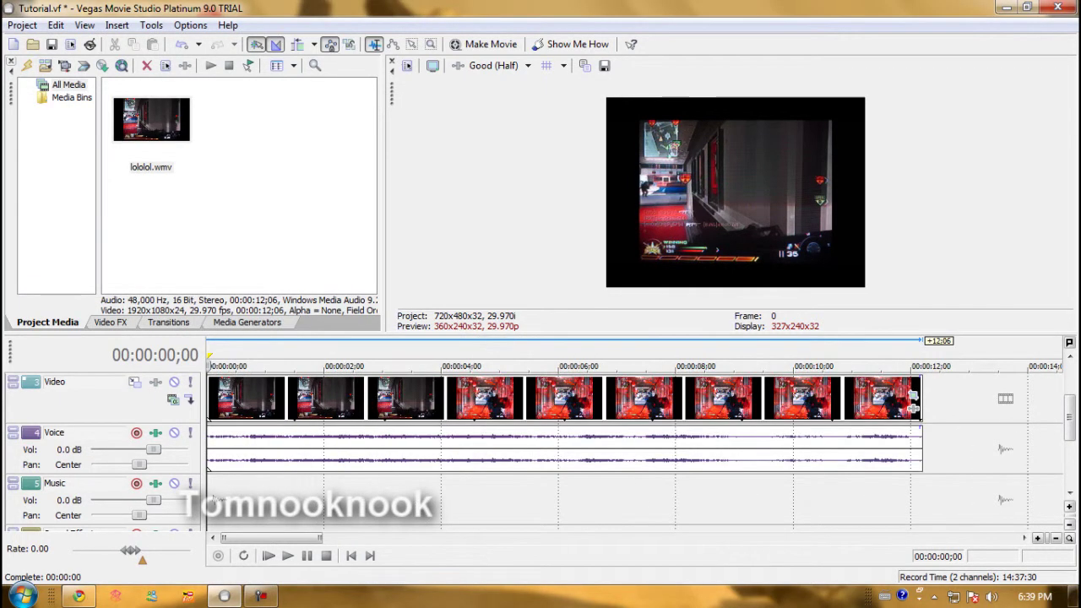
Step: Split the lololol clip and its audio at 00:00:05;25
left_click(208, 464)
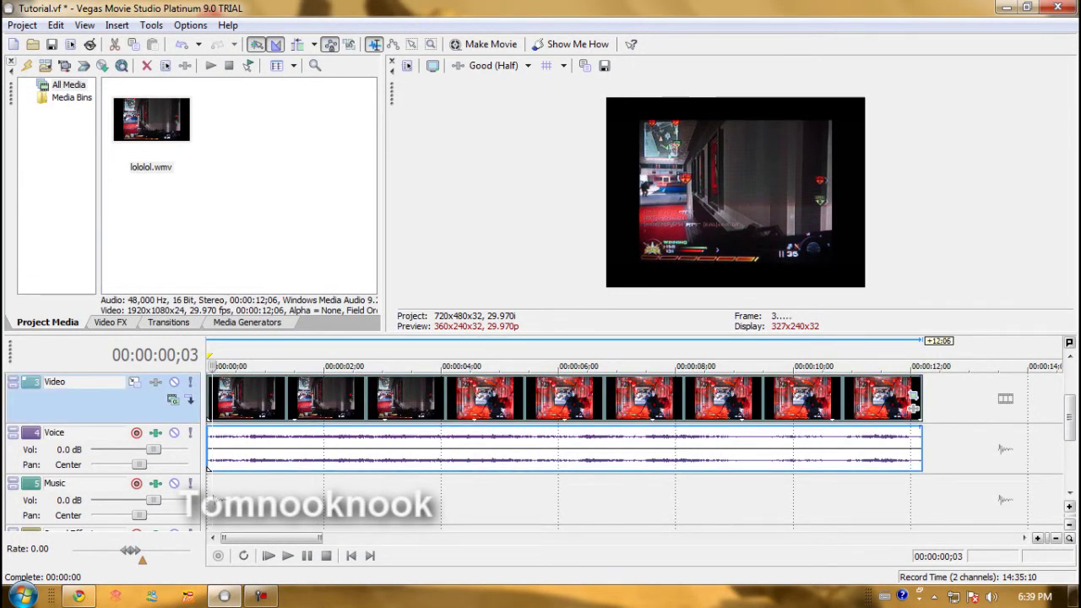
left_click(421, 366)
key("Right")
key("Right")
key("Right")
key("Right")
key("Right")
key("Right")
key("Right")
key("Right")
key("Right")
key("Right")
key("Right")
key("Right")
key("Right")
key("Right")
key("Right")
key("Right")
key("Right")
key("Right")
key("Right")
key("Right")
key("Right")
key("Right")
key("Right")
key("Right")
key("Right")
key("Right")
key("Right")
key("Right")
key("Right")
key("Right")
key("Right")
key("Right")
key("Right")
key("Right")
key("Right")
key("Right")
key("Right")
key("Right")
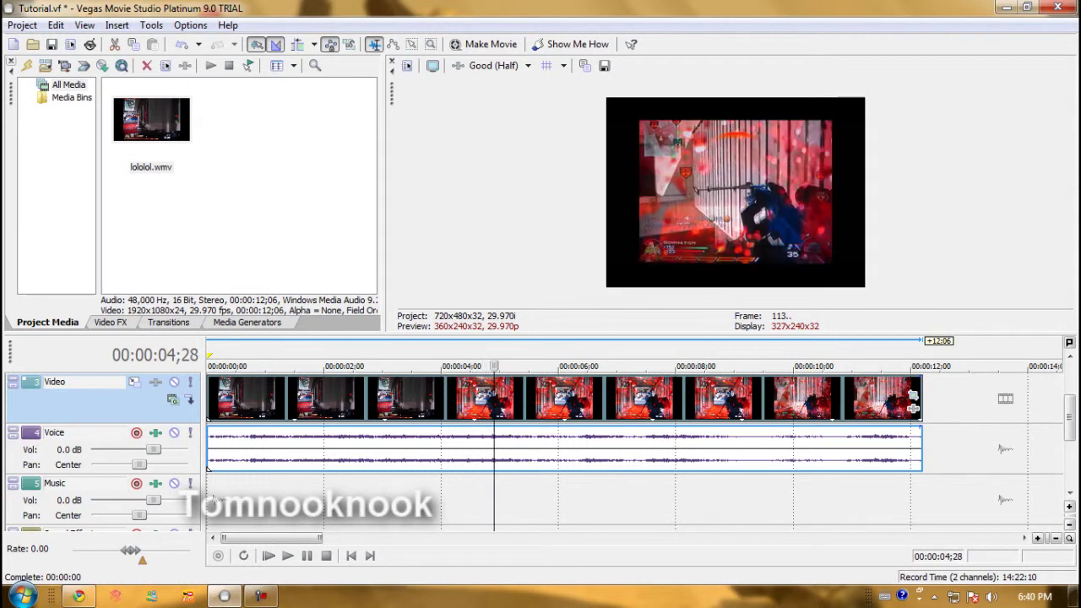
key("Right")
key("Right")
key("Right")
key("Right")
key("Right")
key("Right")
key("Right")
key("Right")
key("Right")
key("Right")
key("Right")
key("Right")
key("Right")
key("Right")
key("Right")
key("Right")
key("Right")
key("Right")
key("Right")
key("Right")
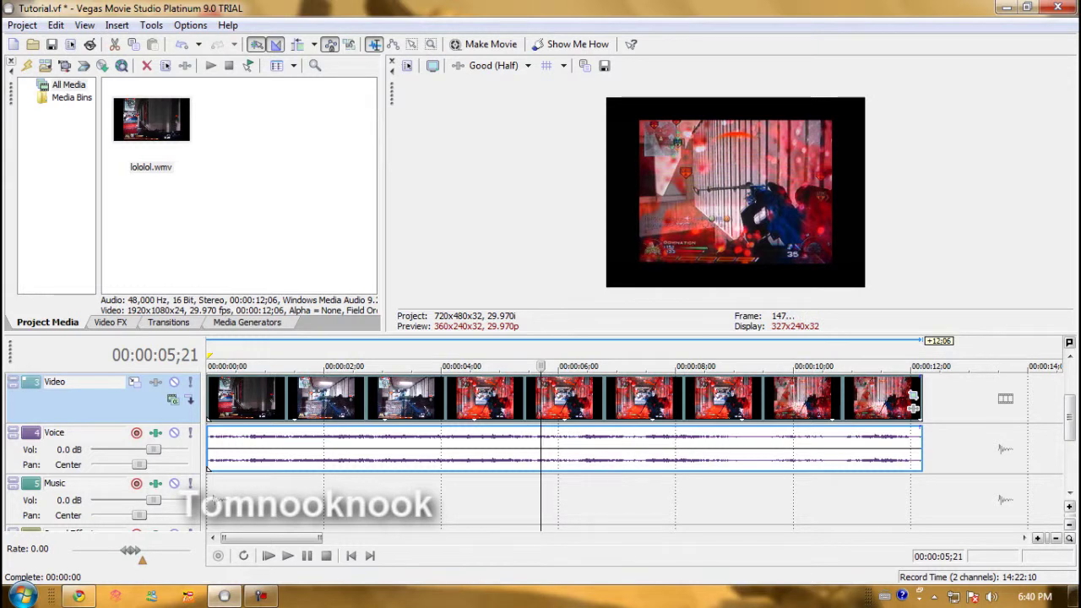
key("Right")
key("Right")
key("Right")
key("Right")
key("s")
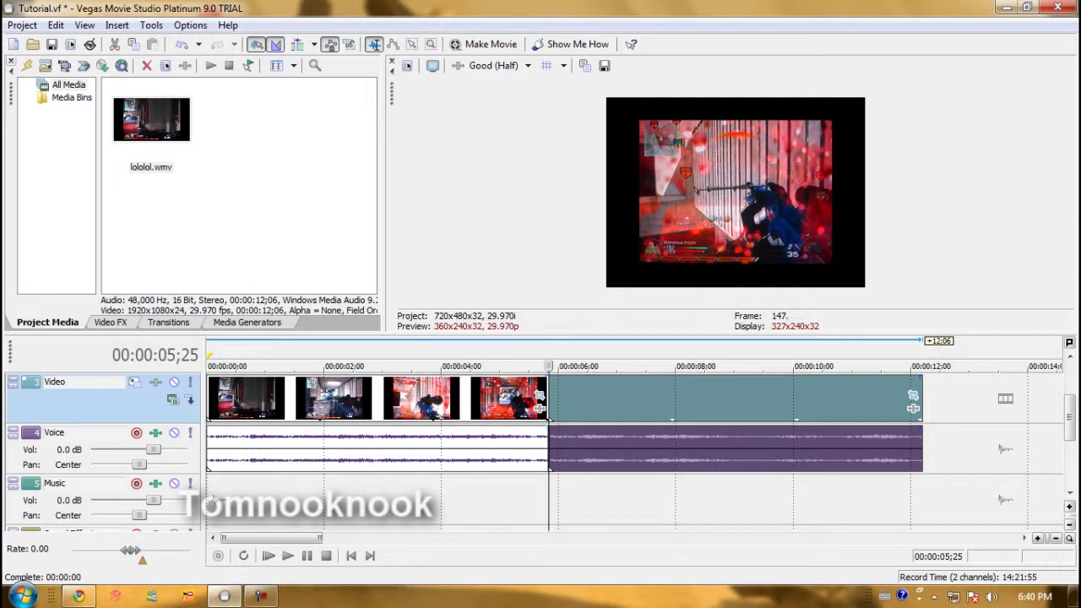
Step: Split the remaining part of the clip at 00:00:06;15 to isolate a short middle segment
key("Right")
key("Right")
key("Right")
key("Right")
key("Right")
key("Right")
key("Right")
key("Right")
key("Right")
key("Right")
key("Right")
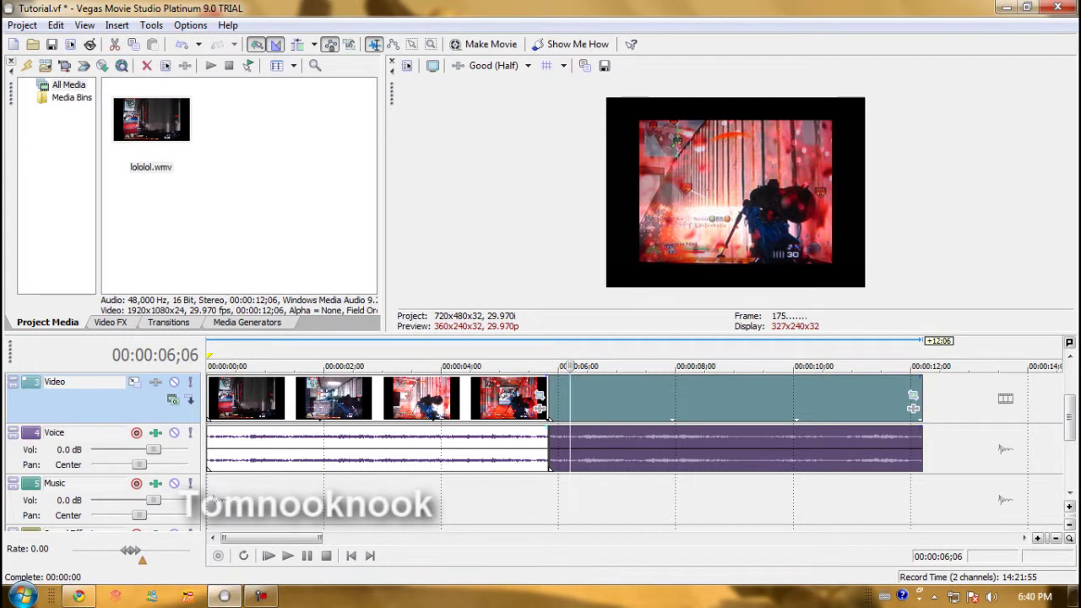
key("Right")
key("Right")
key("Right")
key("Right")
key("Right")
key("Right")
key("Right")
key("Right")
key("Right")
key("s")
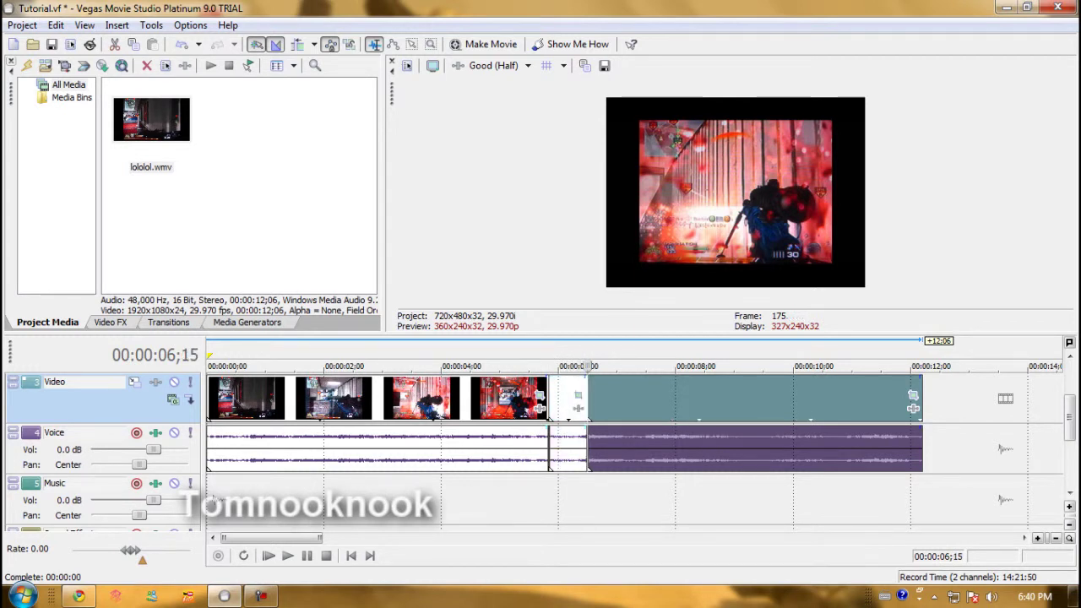
Step: Slow the short middle segment by stretching its end 1:00 longer, moving the last segment aside and back against its new end
left_click_drag(692, 401, 897, 401)
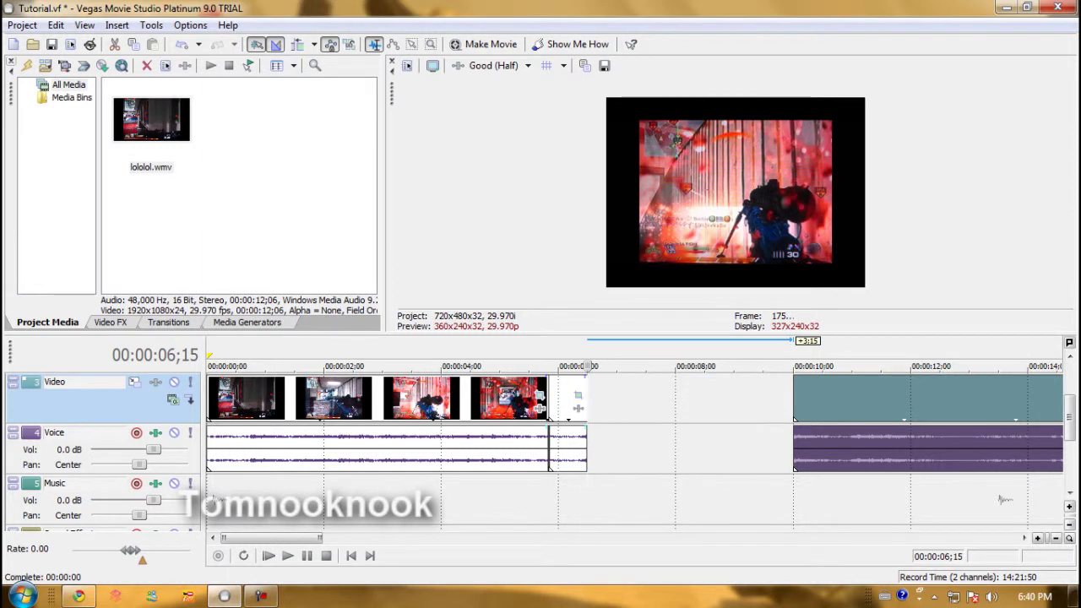
left_click_drag(586, 397, 645, 397)
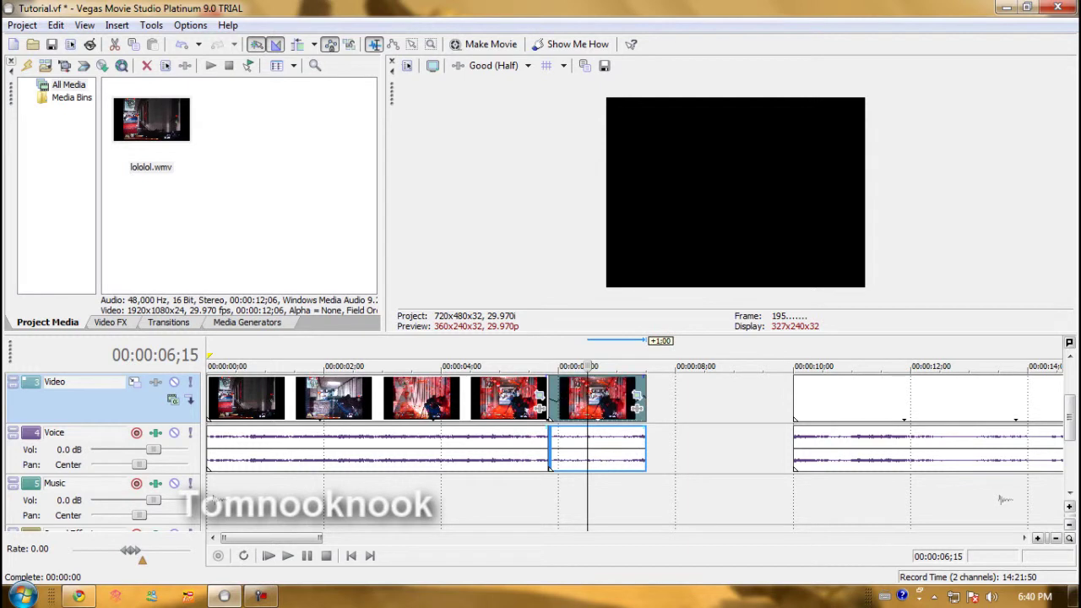
left_click_drag(844, 398, 696, 399)
Step: Play the timeline from 00:00:04;25 to preview the slowed middle segment
left_click(490, 447)
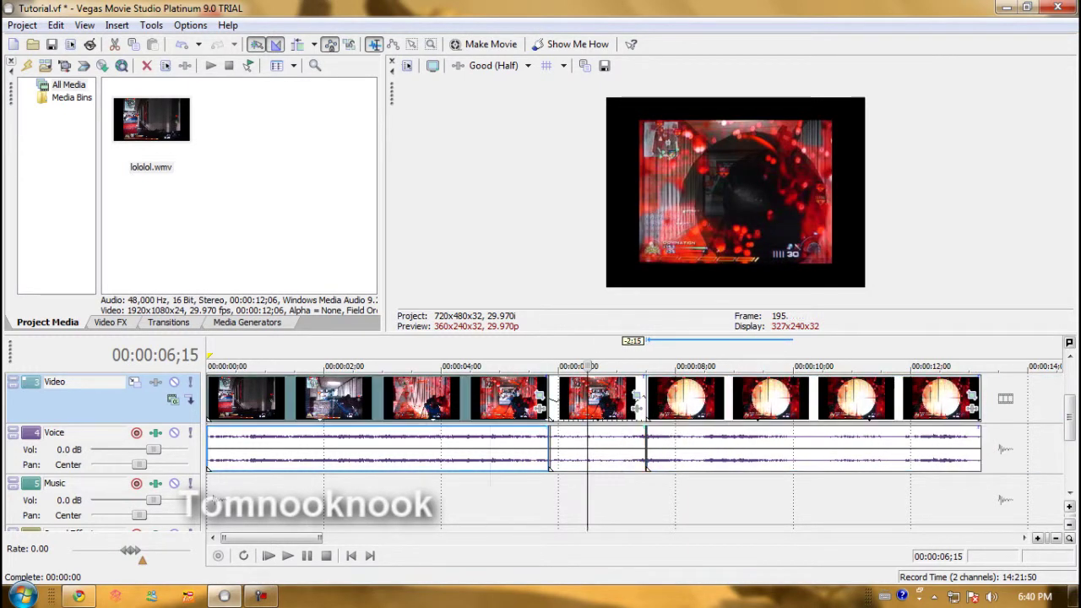
left_click(287, 555)
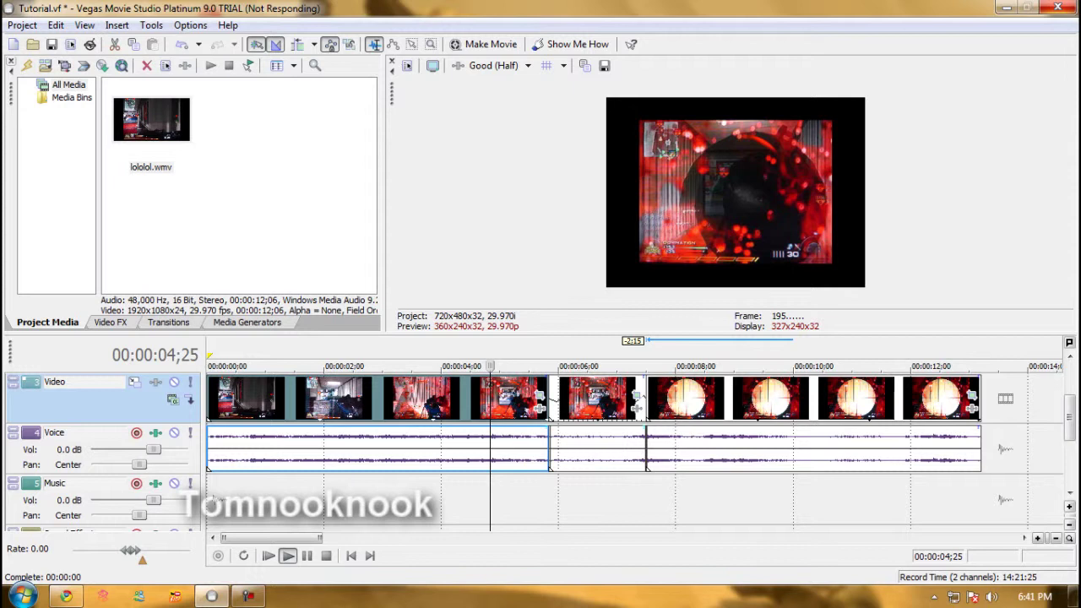
left_click(307, 555)
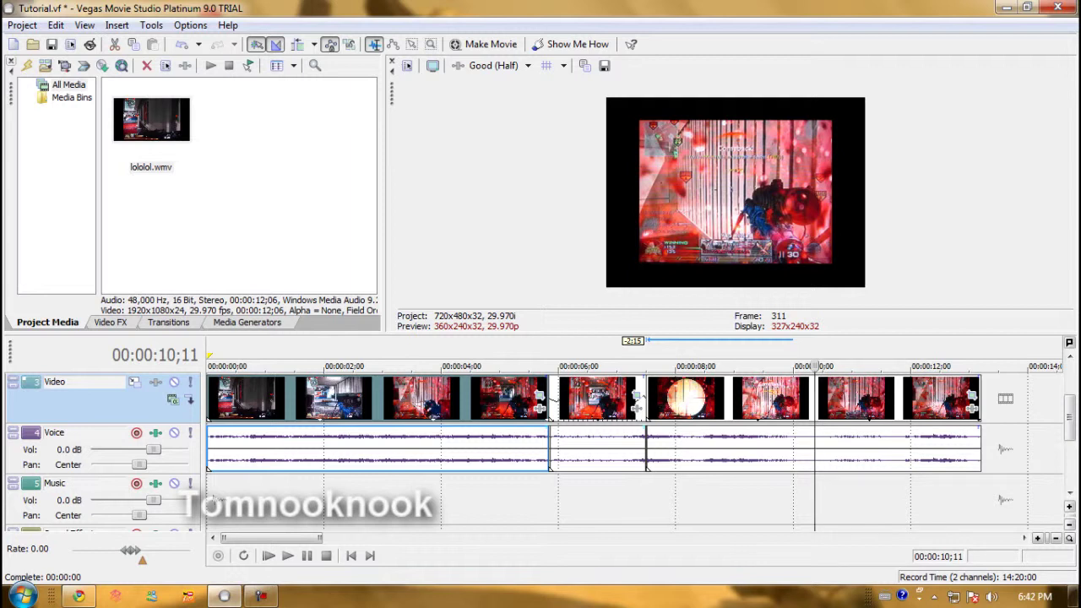
Step: Enable Lock and Lock to stretch in the properties of the middle segment's audio event
left_click(597, 448)
right_click(581, 437)
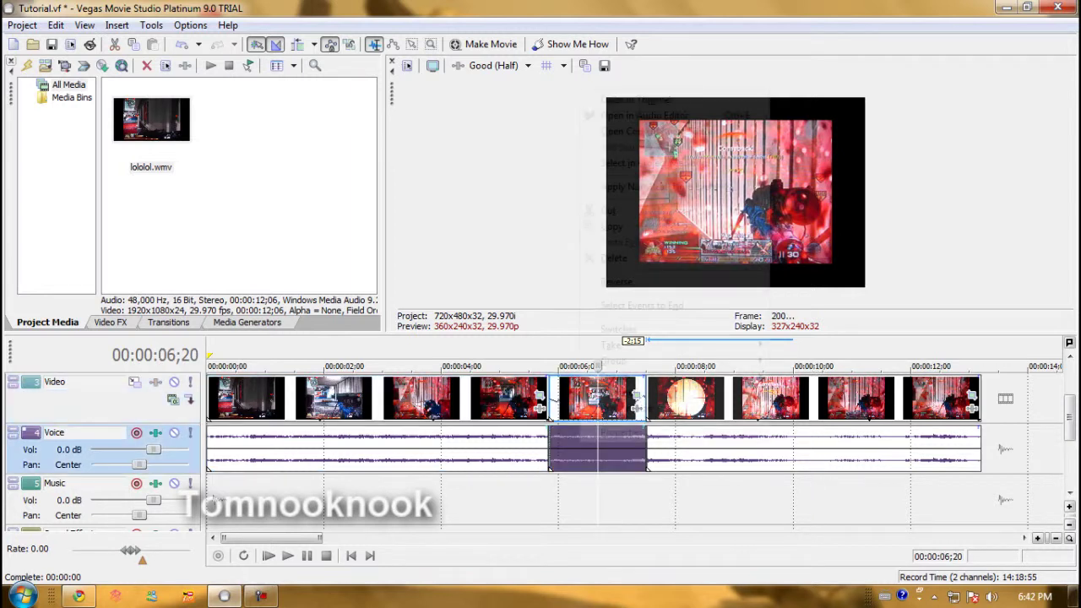
left_click(584, 434)
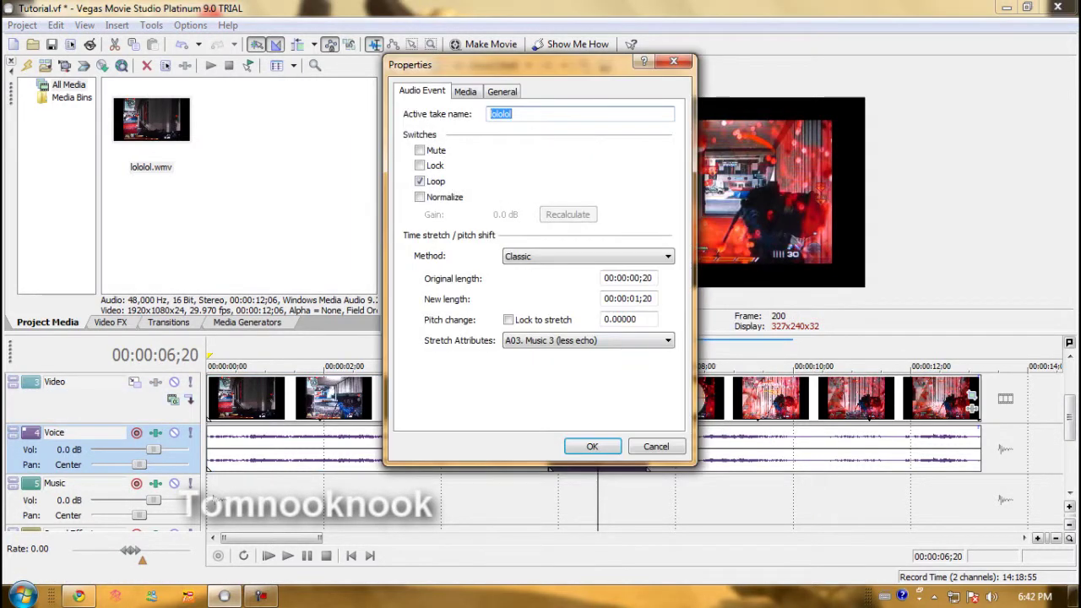
left_click(420, 166)
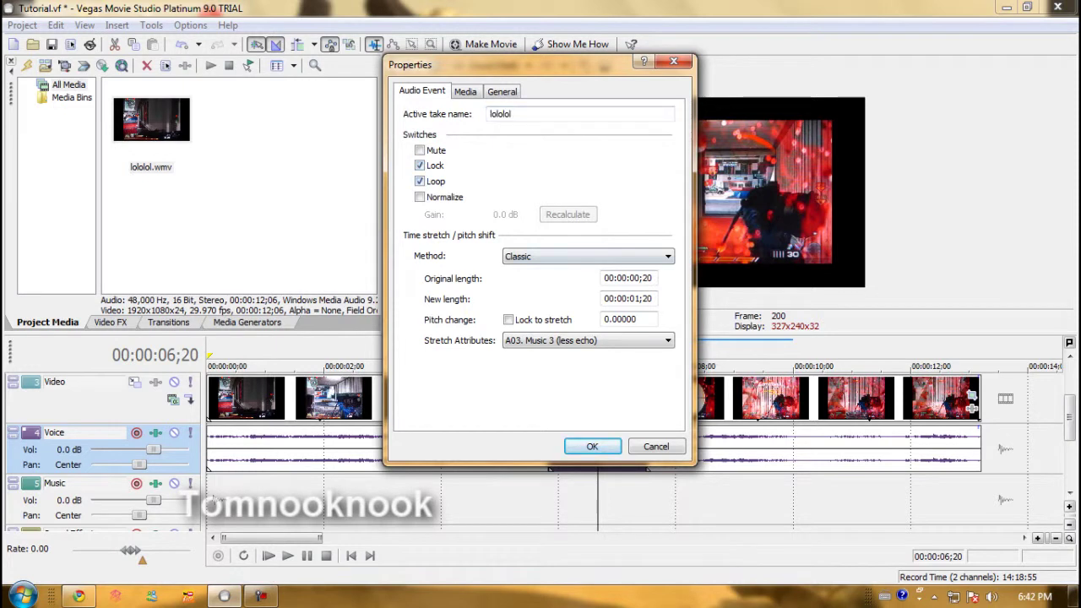
left_click(507, 319)
left_click(592, 446)
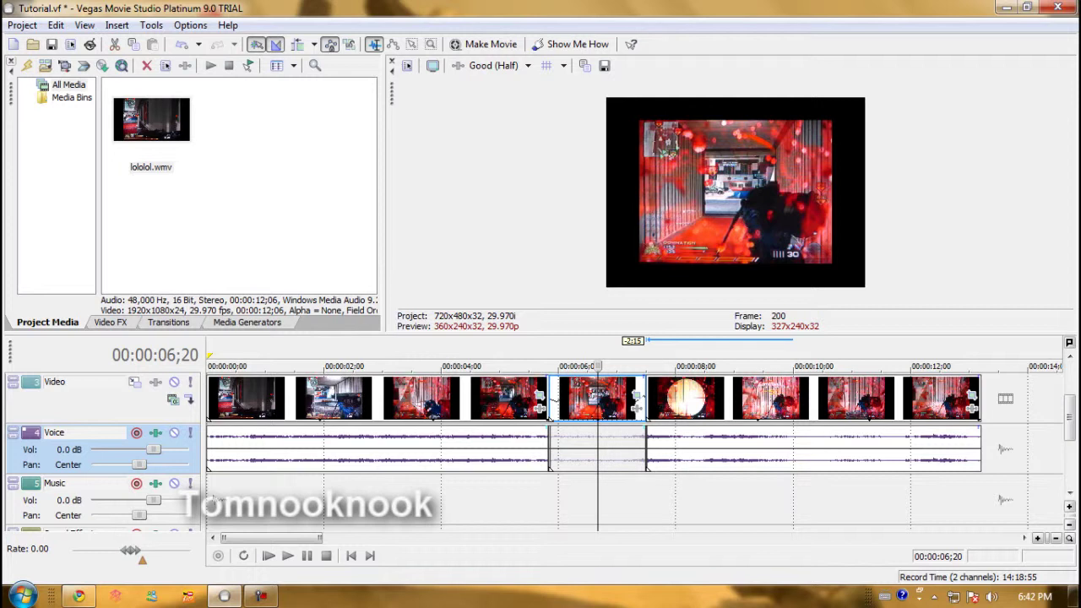
left_click(519, 448)
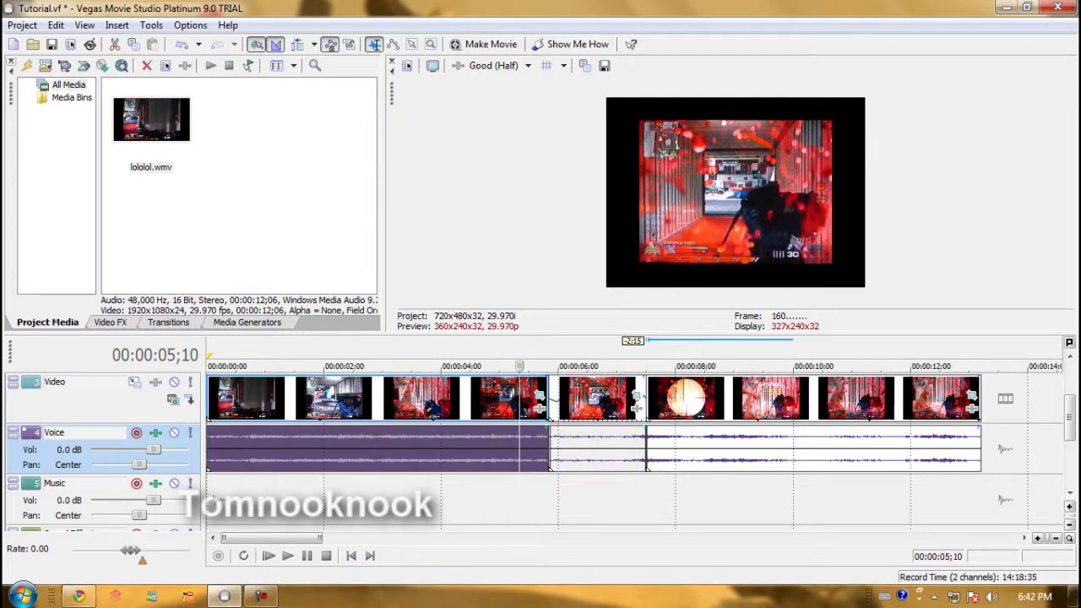
left_click(111, 322)
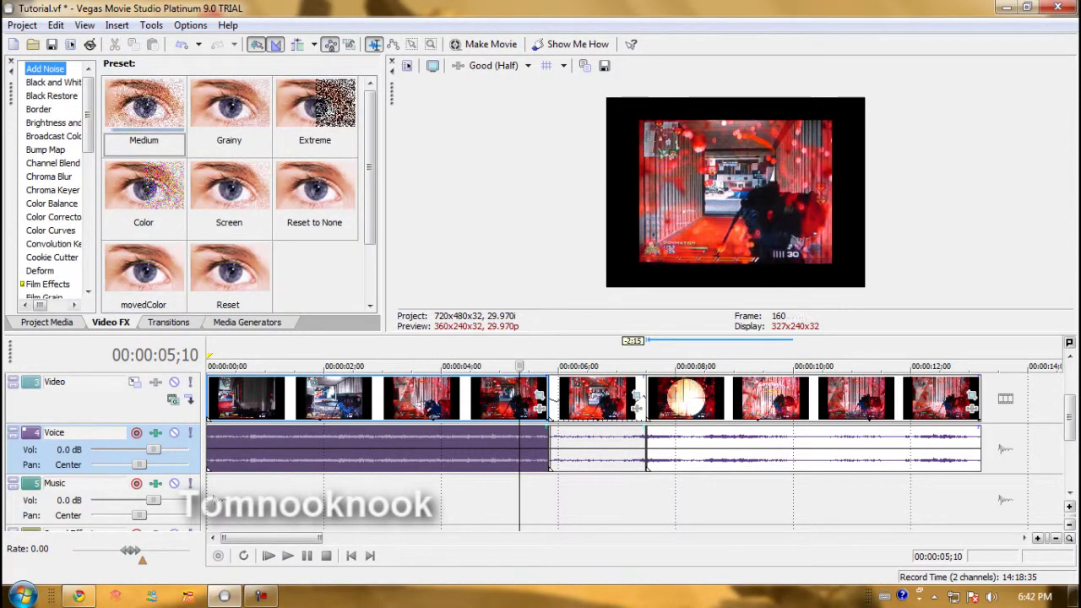
key("alt+1")
left_click_drag(547, 378, 549, 378)
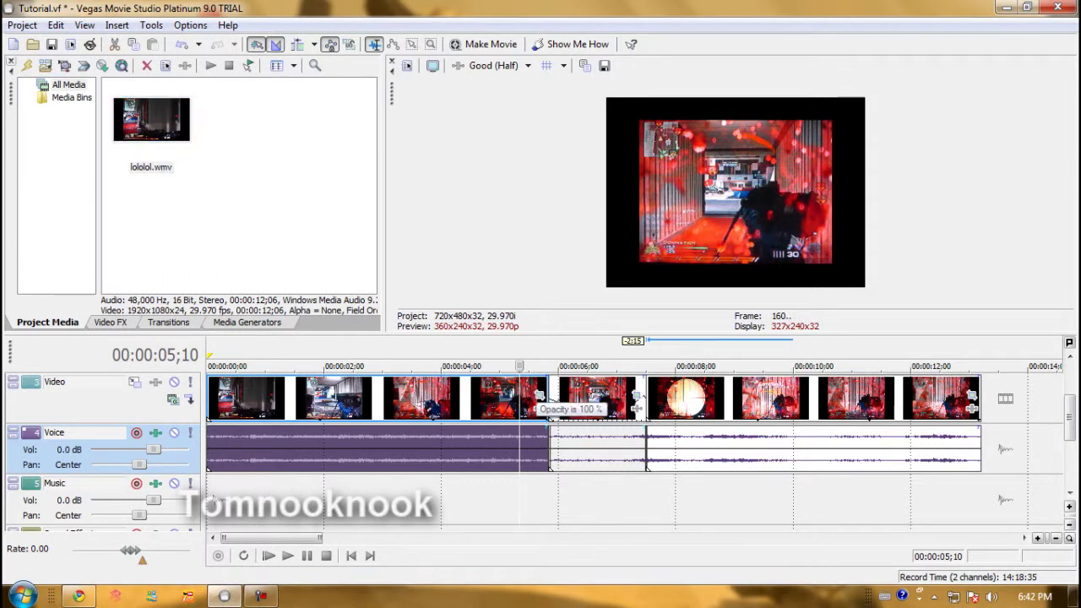